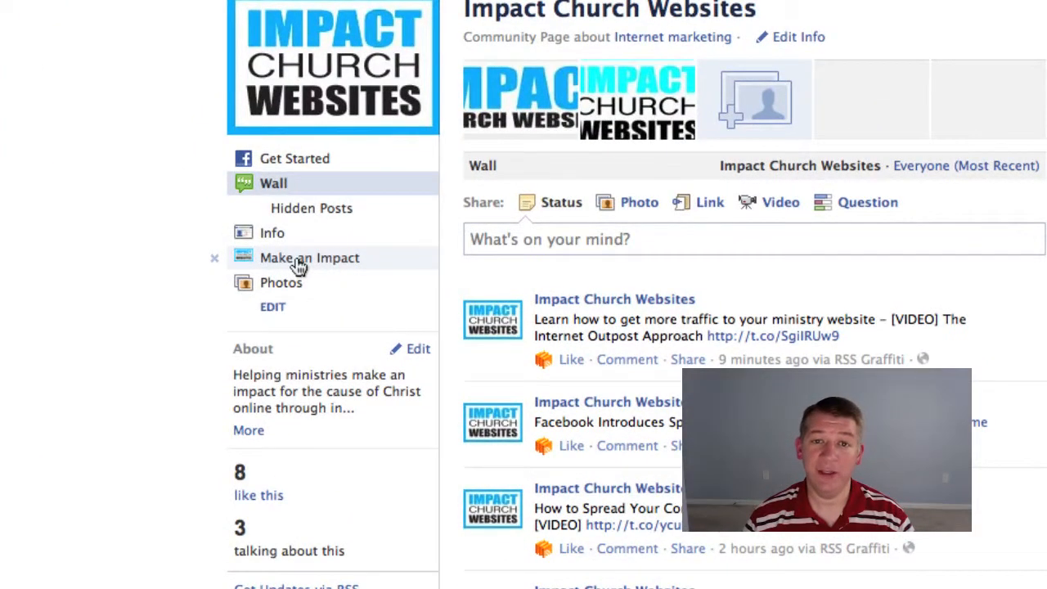
- Open the Make an Impact tab of the Impact Church Websites page and pause its video
left_click(297, 258)
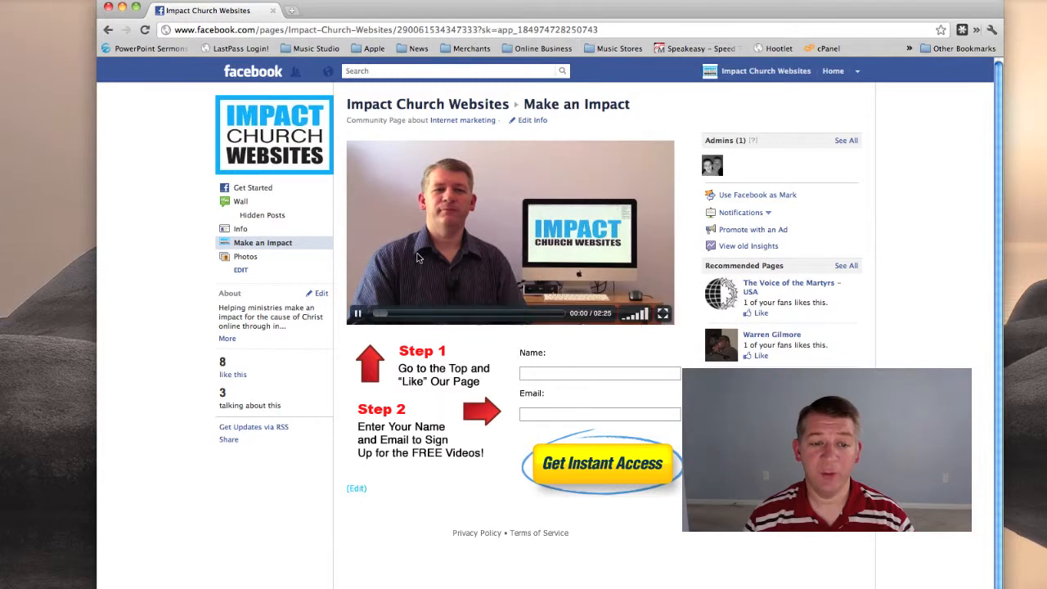
left_click(357, 313)
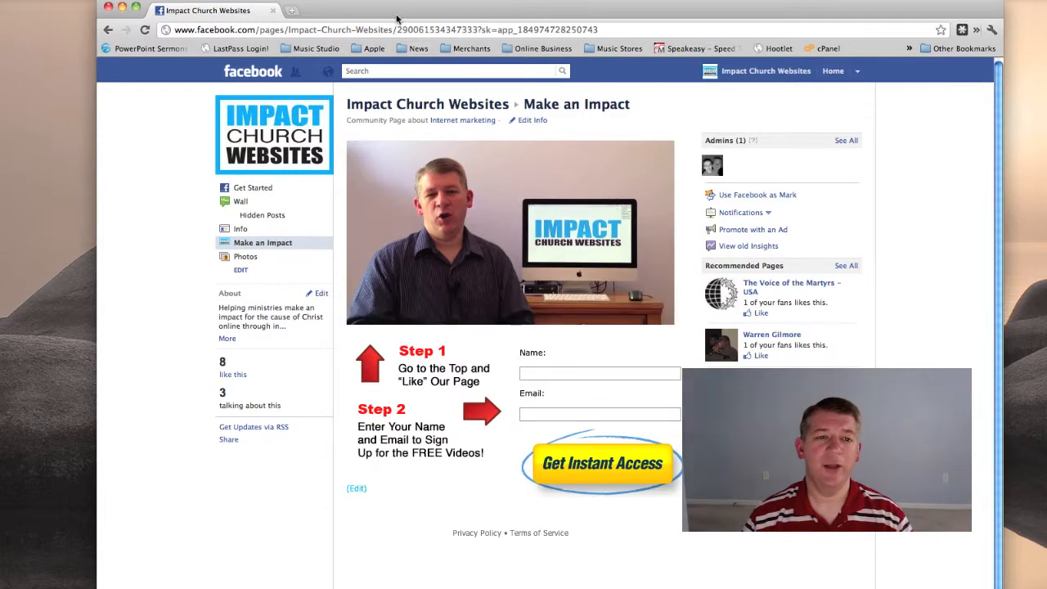
mouse_move(399, 20)
left_mouse_down()
mouse_move(399, 46)
mouse_move(399, 13)
left_mouse_up()
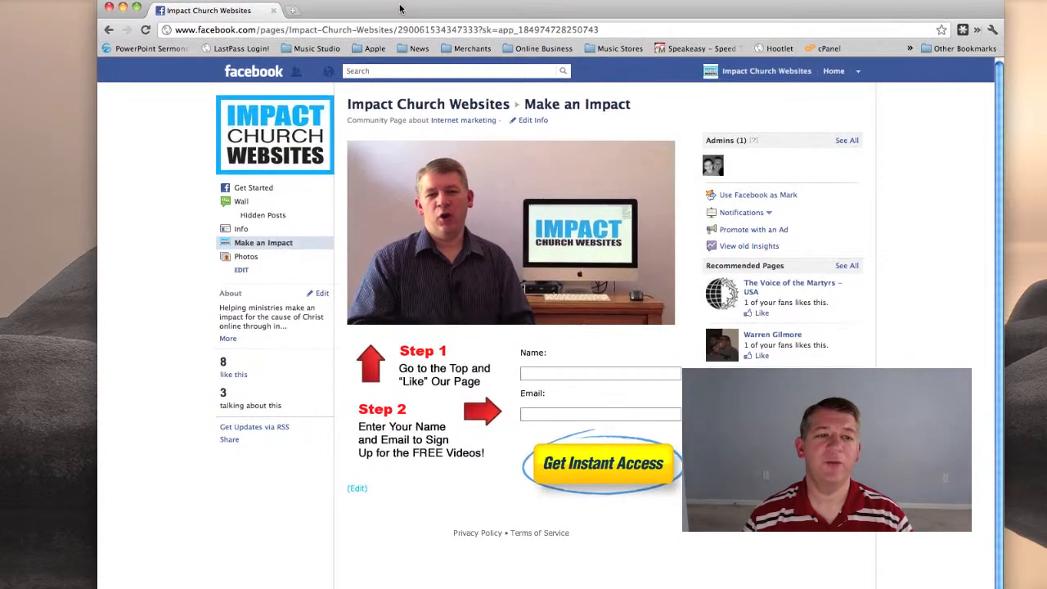
- Go to developers.facebook.com and open the Apps area, continuing with the personal profile instead of the page identity
left_click(382, 30)
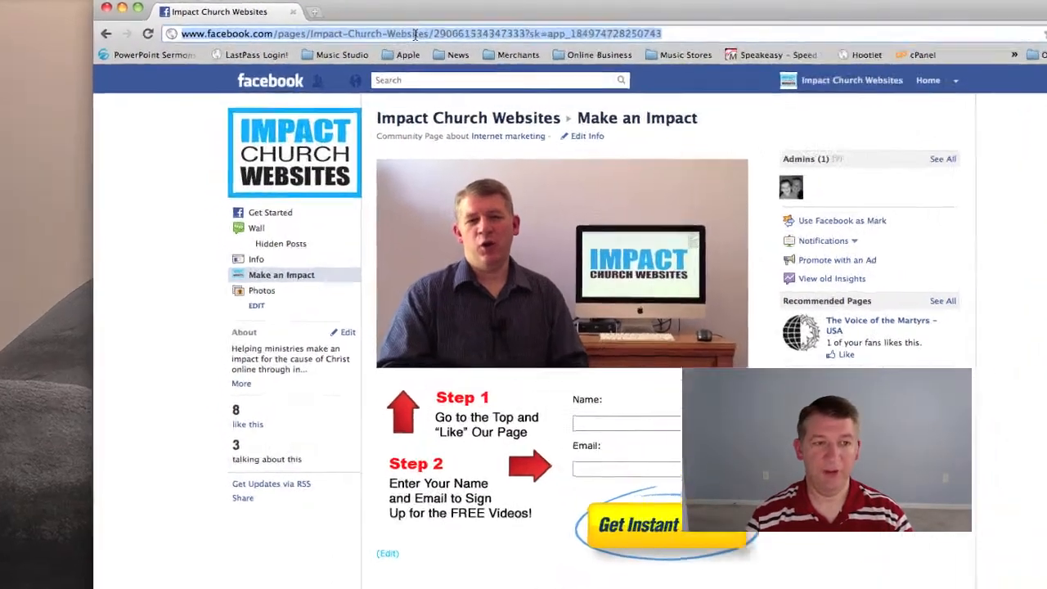
type("developers.facebook.com")
key("Return")
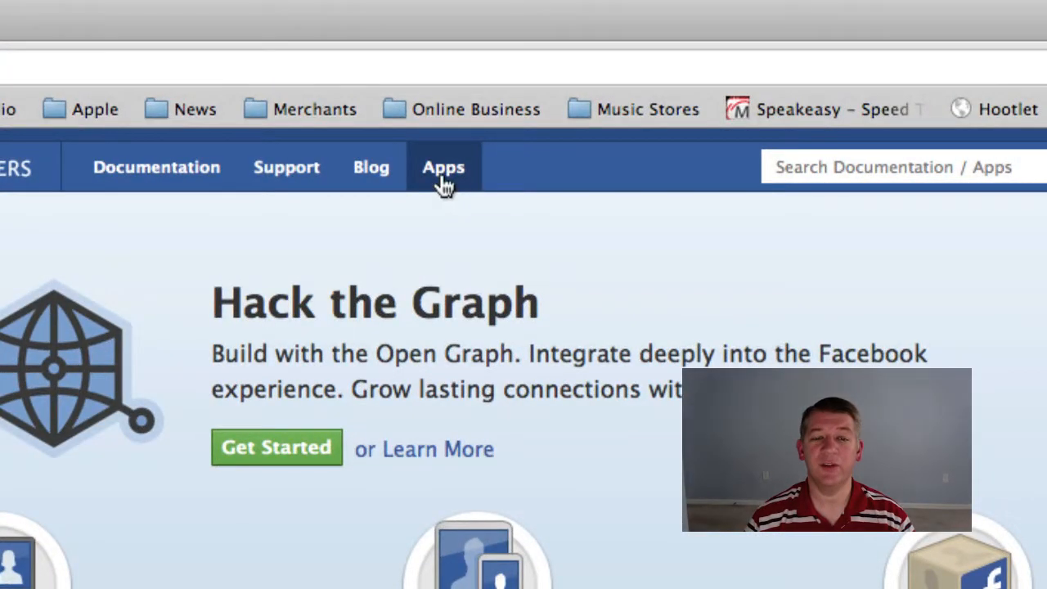
left_click(443, 178)
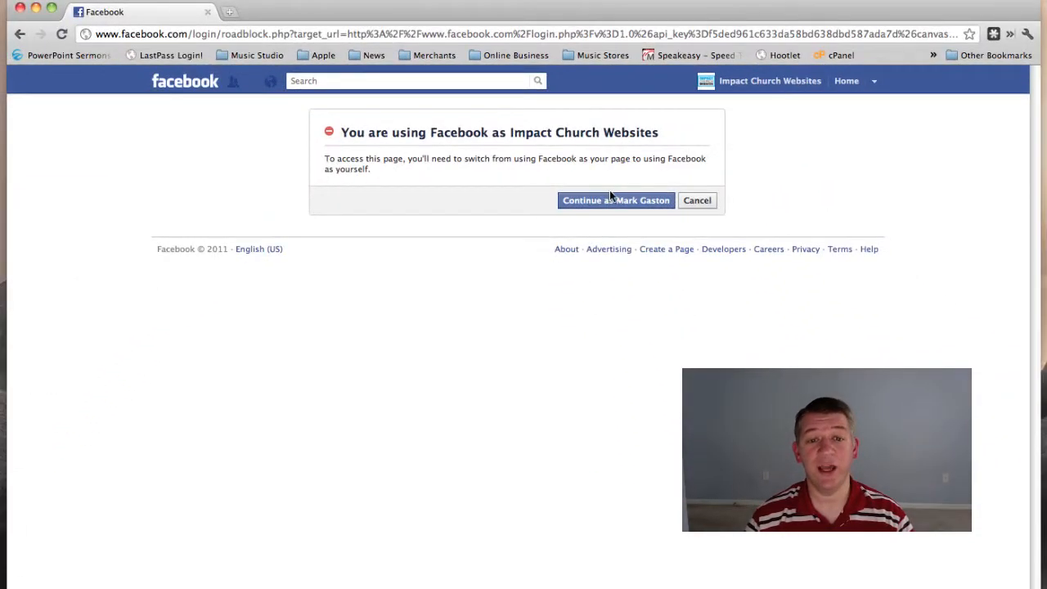
left_click(609, 198)
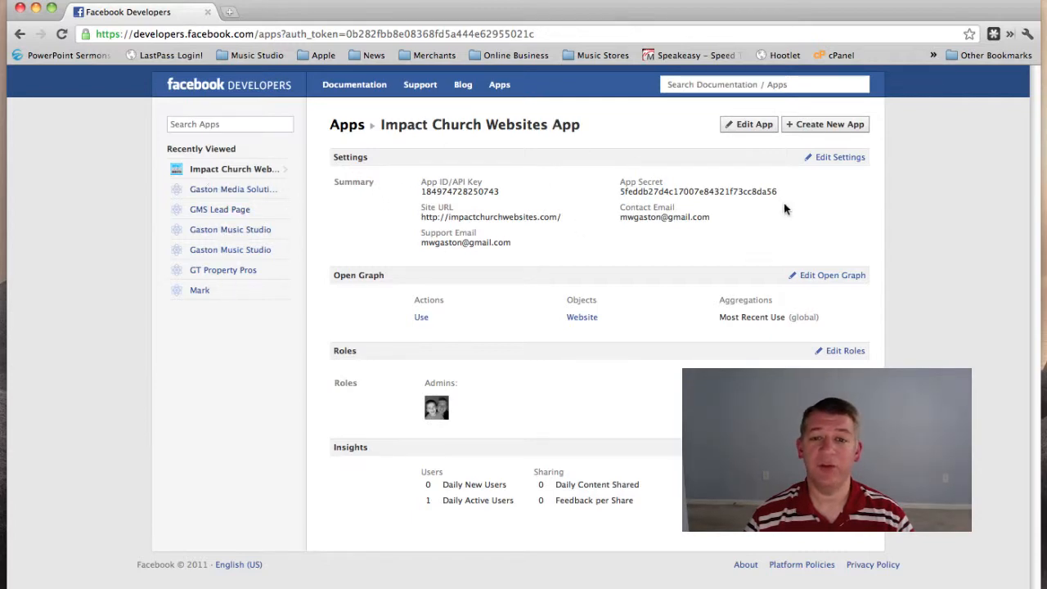
- Start creating a new app with the display name Fiction Church App
left_click(807, 125)
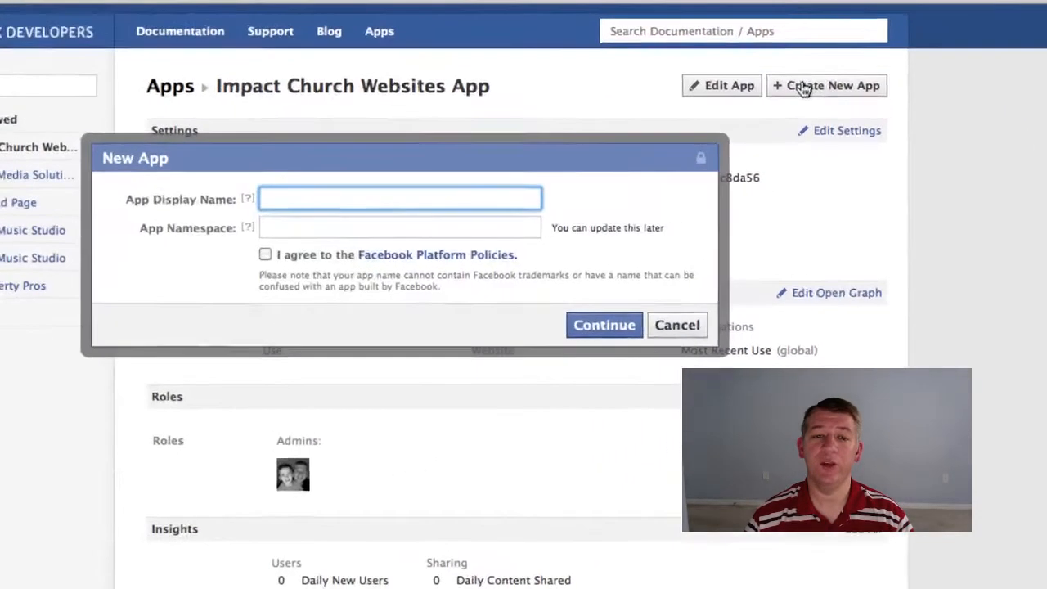
type("Fict")
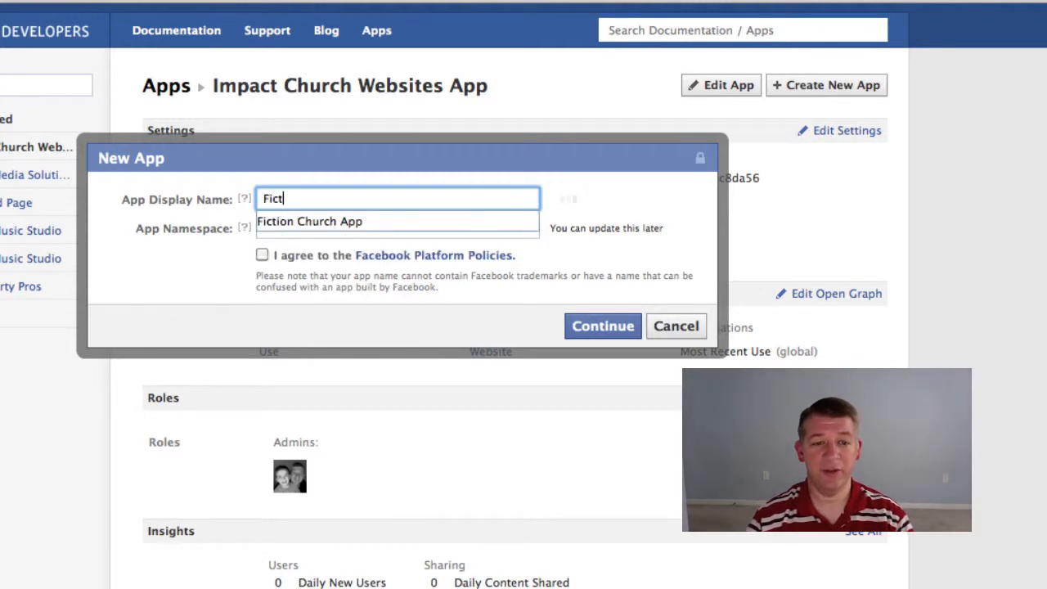
type("ion Church App")
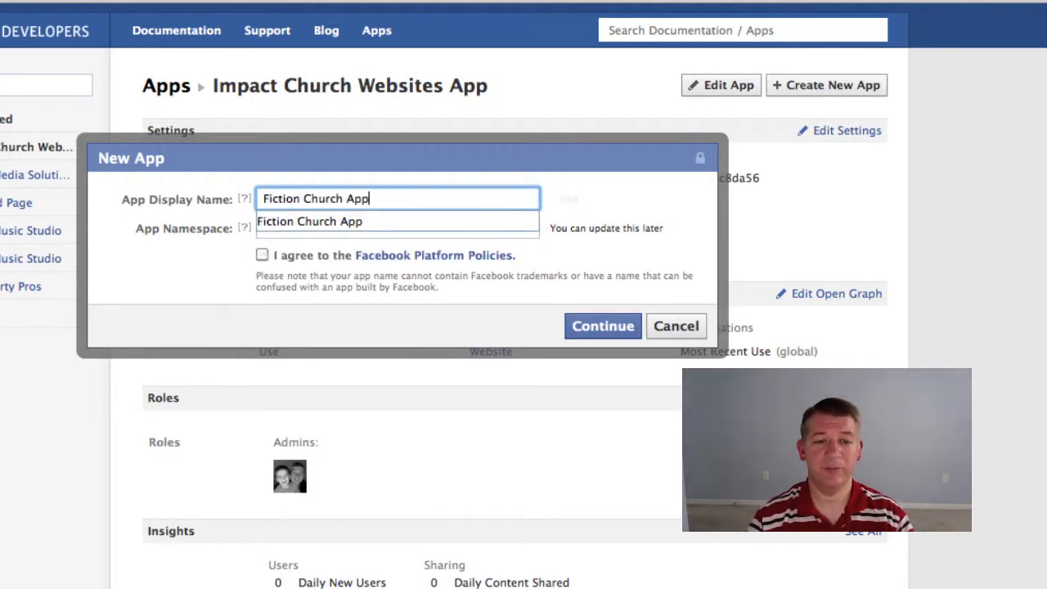
- Set the app namespace to fiction-church-app, agree to the Facebook Platform Policies and continue
mouse_move(244, 228)
key("Tab")
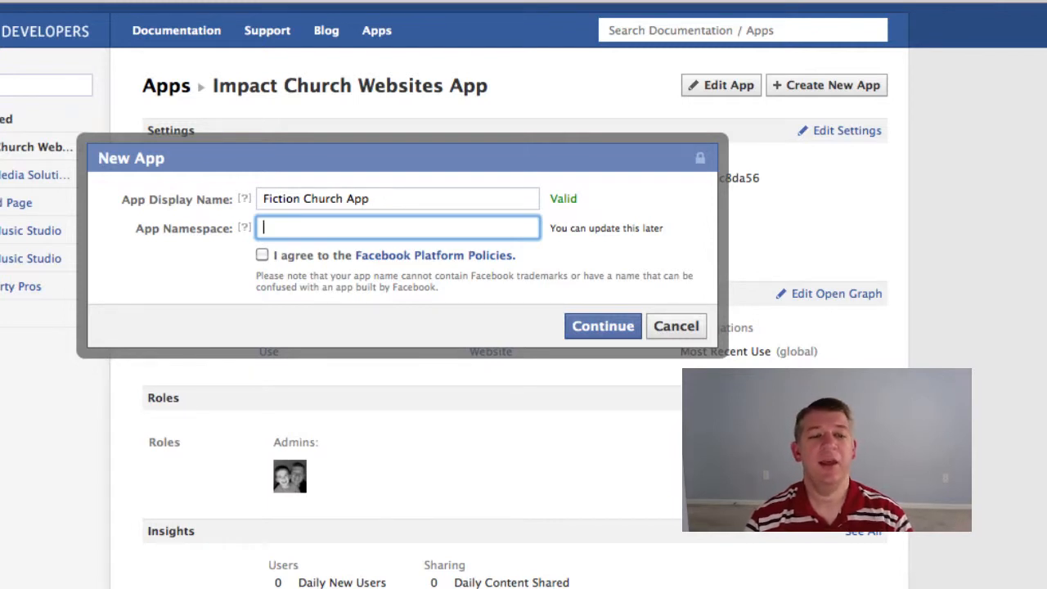
type("fiction-church-")
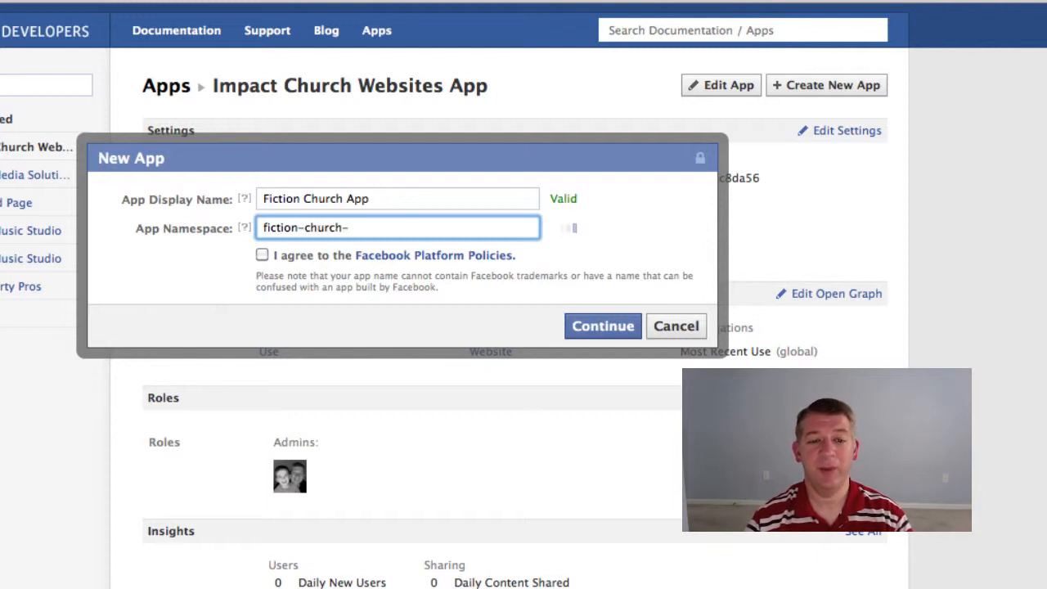
type("app")
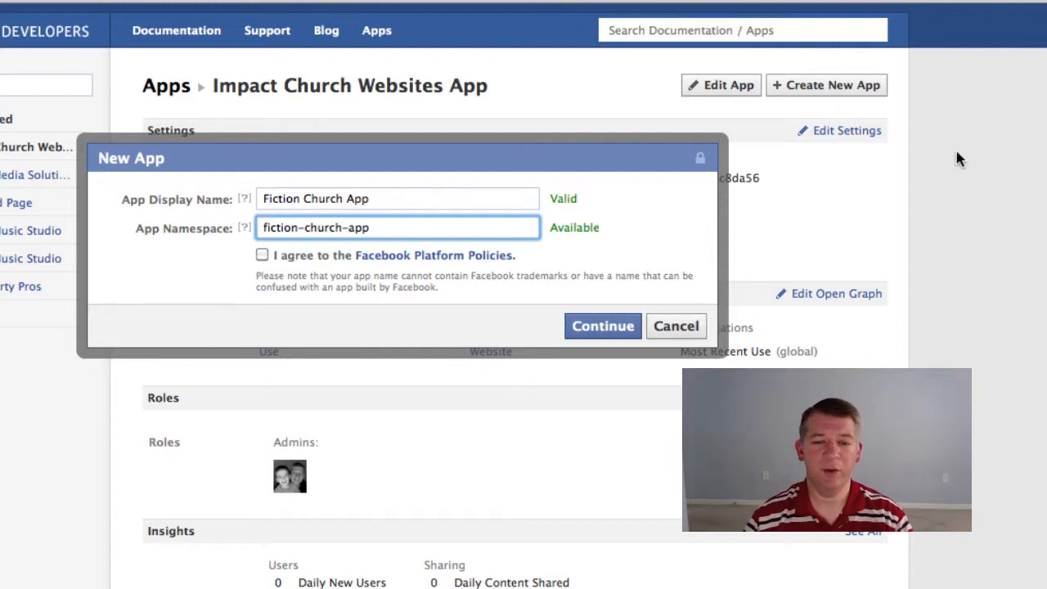
left_click(266, 257)
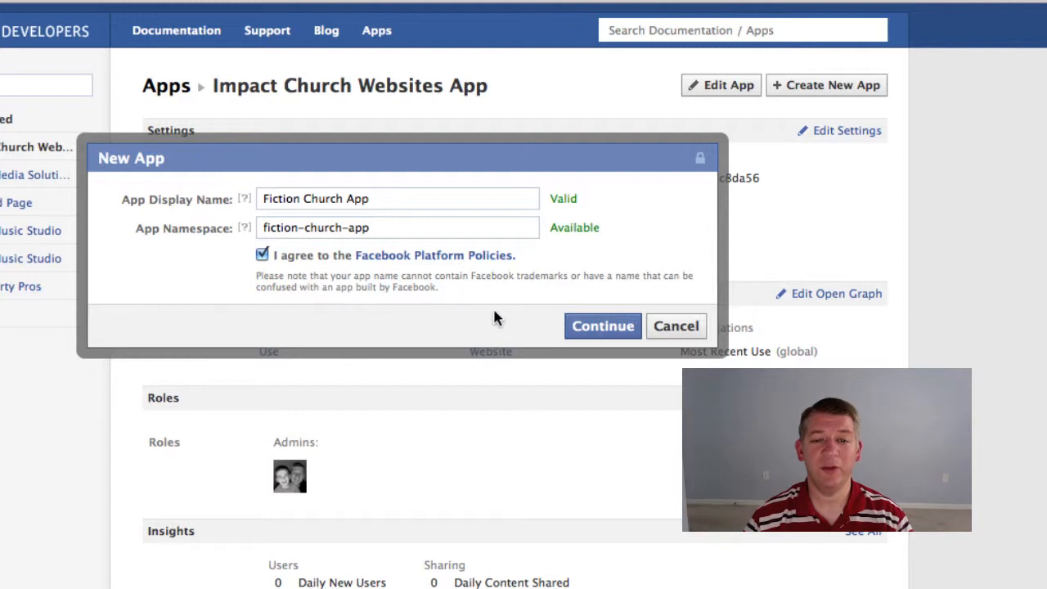
left_click(604, 326)
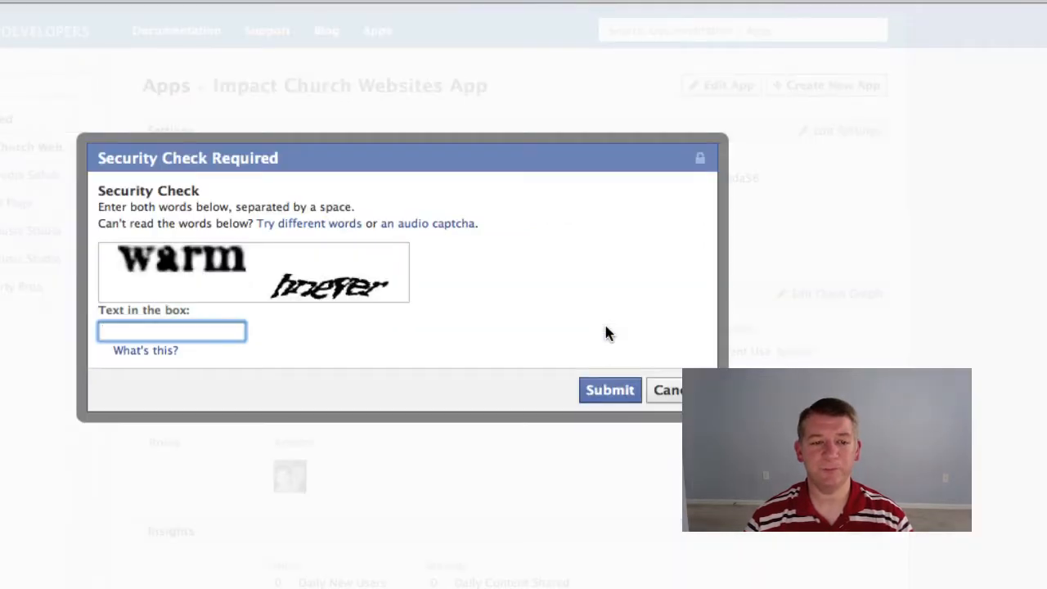
- Enter the security check words in the captcha field and submit them to create the app
type("warm hnev")
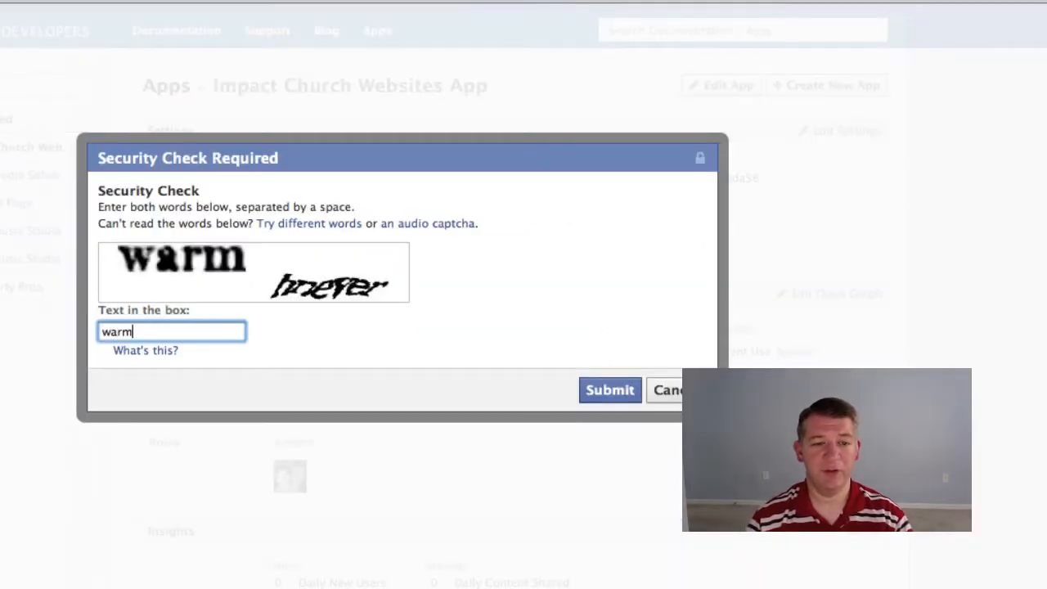
type("er")
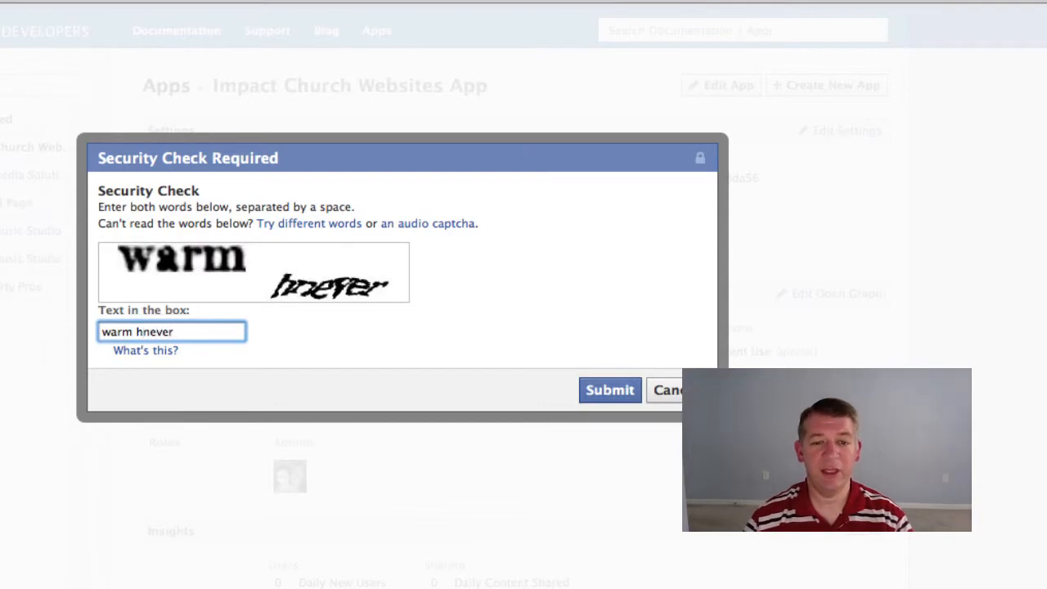
key("Return")
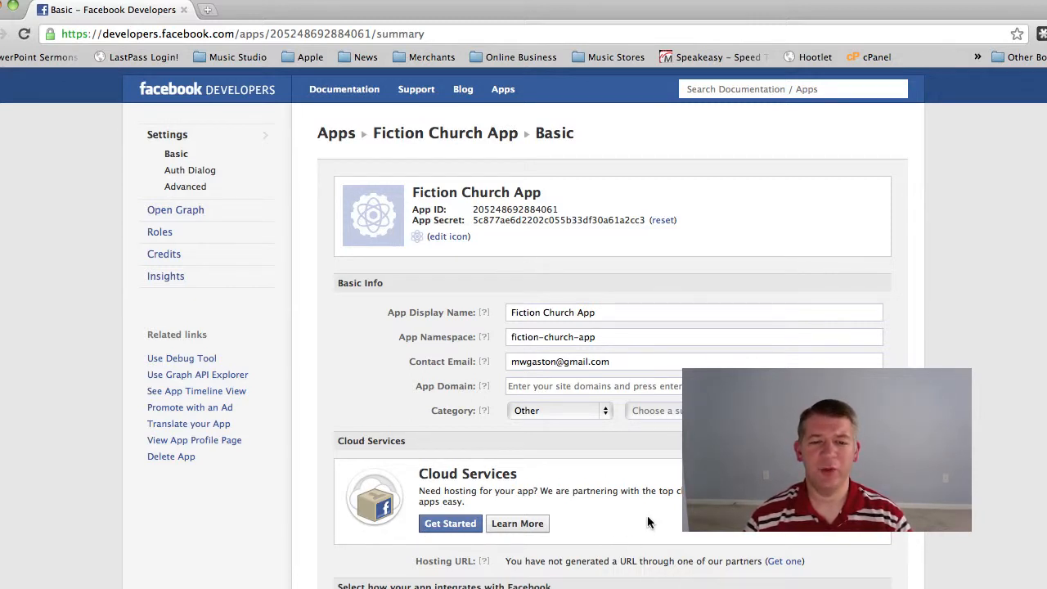
- Enable the Page Tab integration for the app and set the page tab name to "Welcome to Fiction Church"
scroll(648, 522, "down", 10)
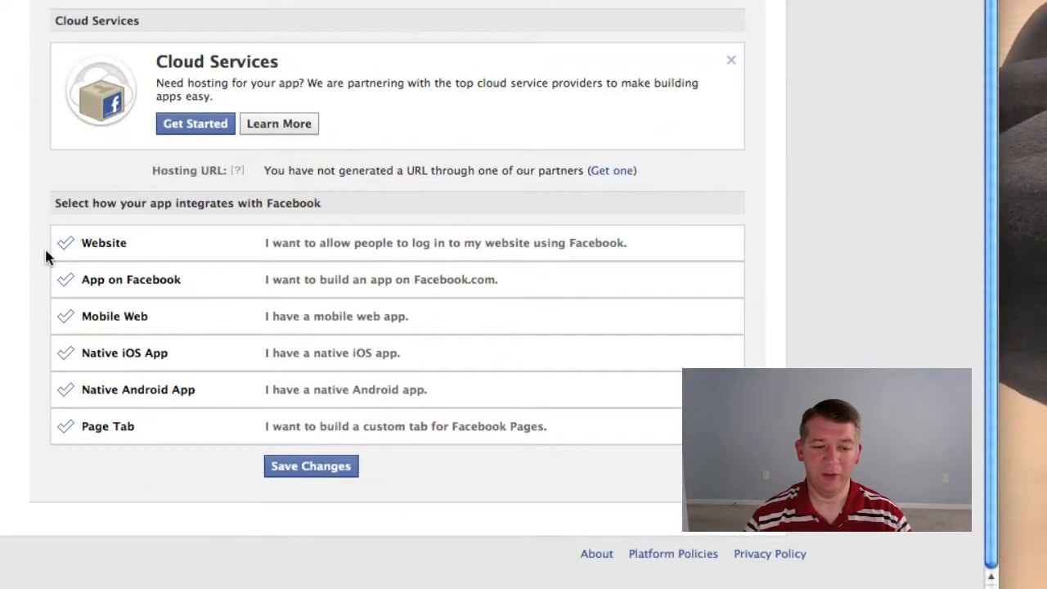
left_click(109, 427)
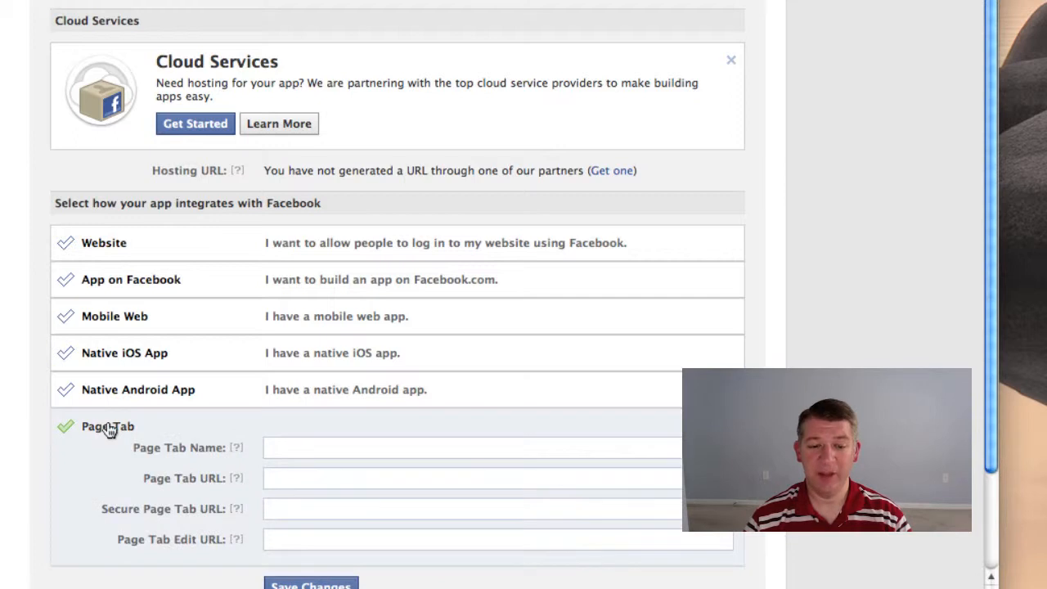
scroll(93, 474, "down", 3)
left_click(286, 328)
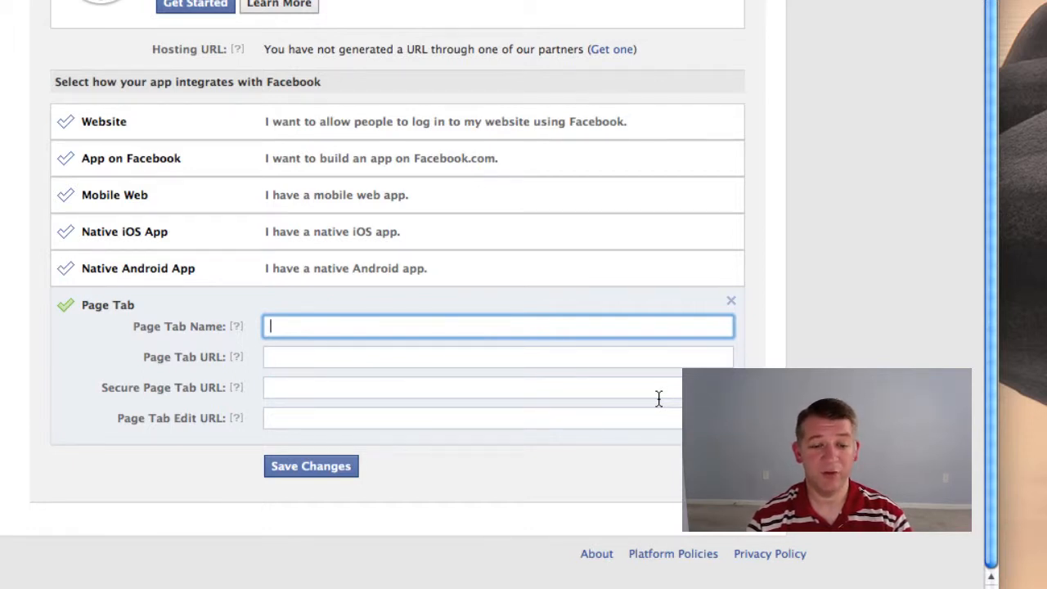
type("Welco")
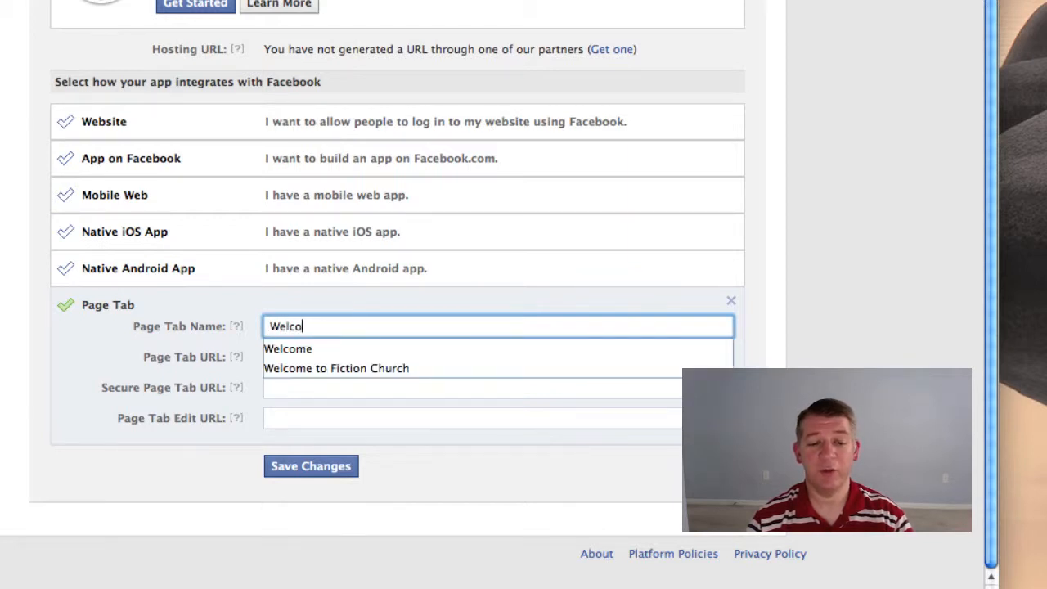
type("me to Fictio")
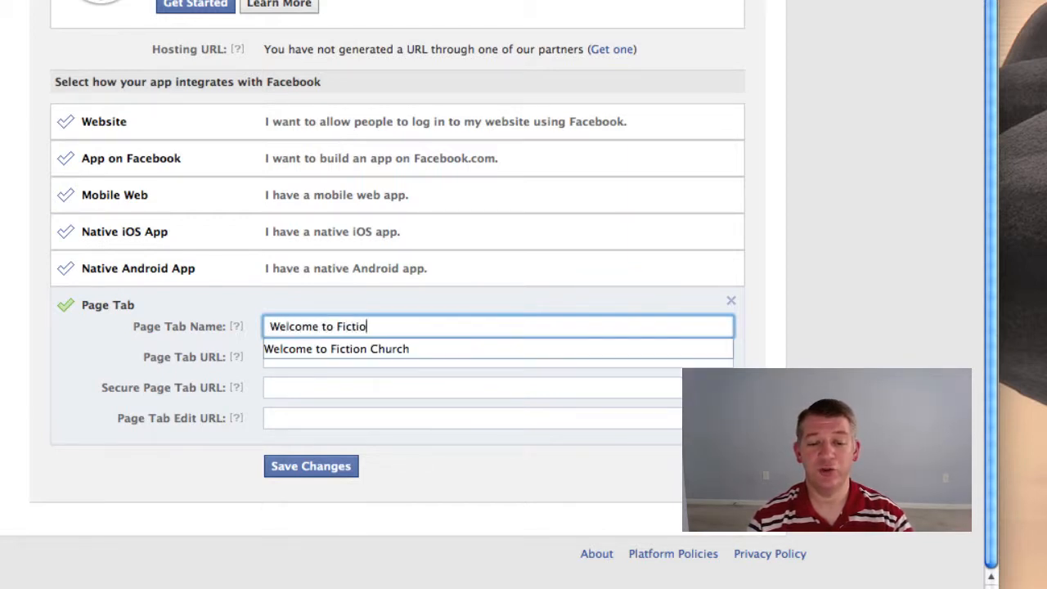
key("Down")
key("Tab")
key("Tab")
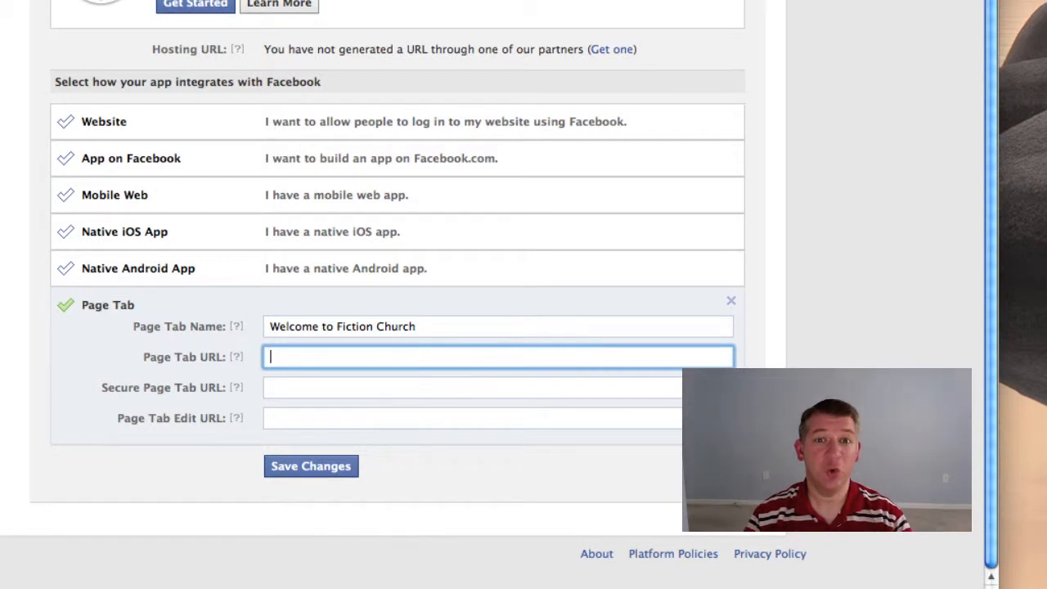
type("htt")
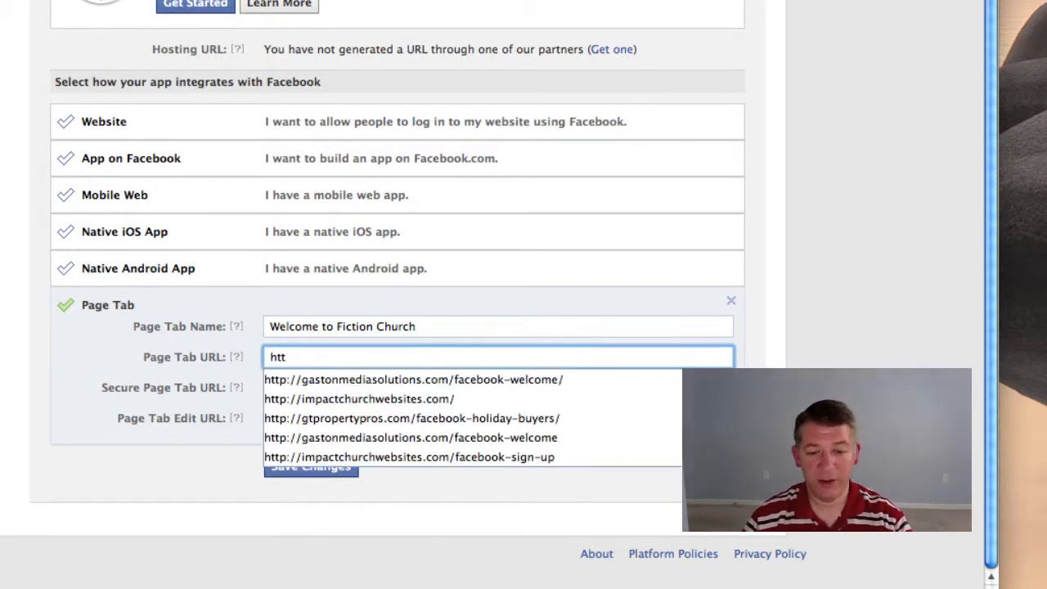
key("Down")
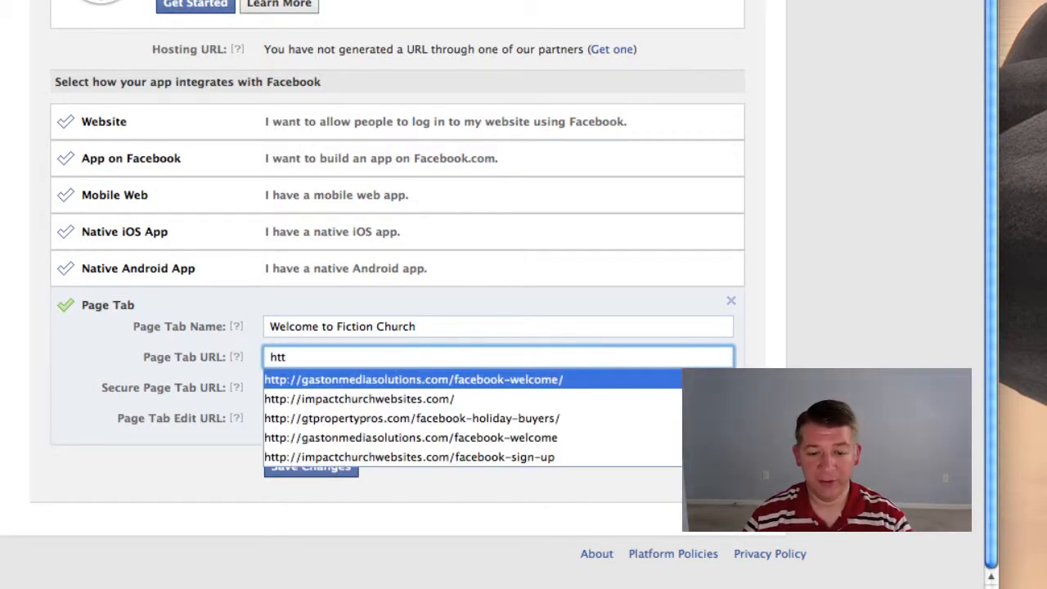
key("Down")
key("Down")
key("Down")
key("Down")
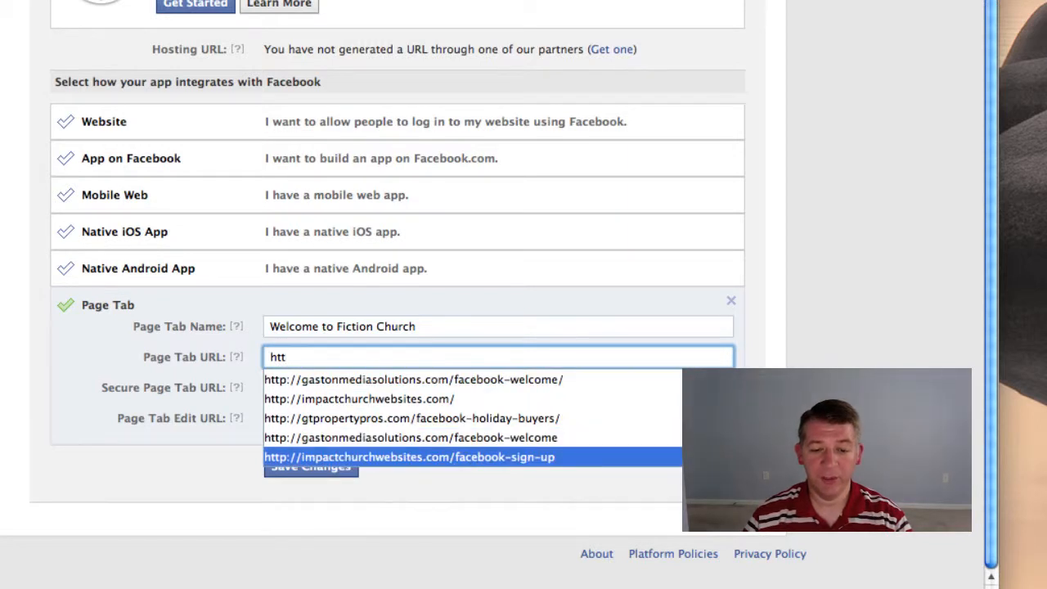
key("Return")
mouse_move(236, 387)
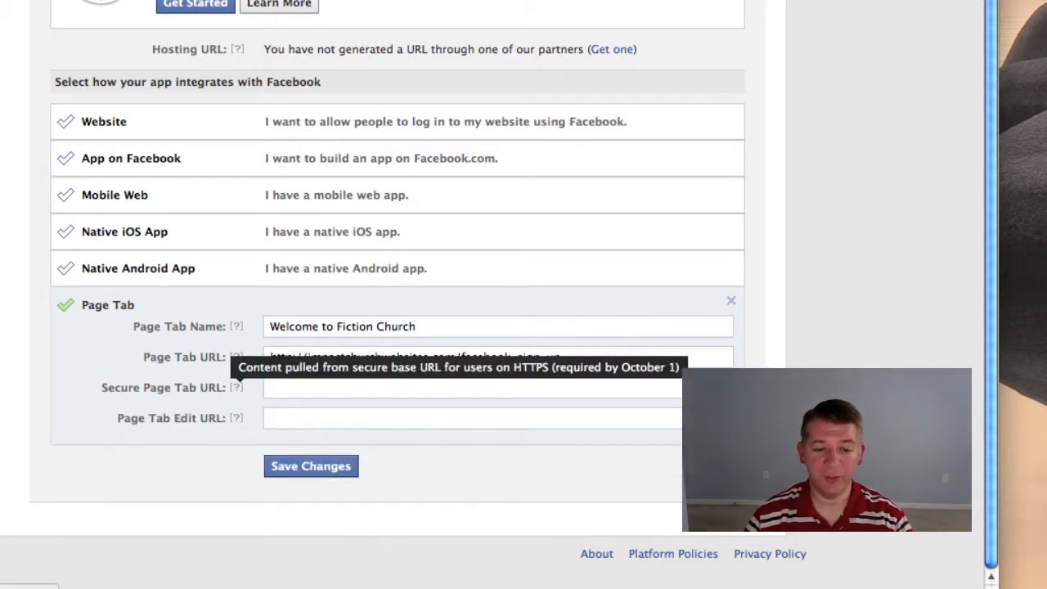
left_click(321, 390)
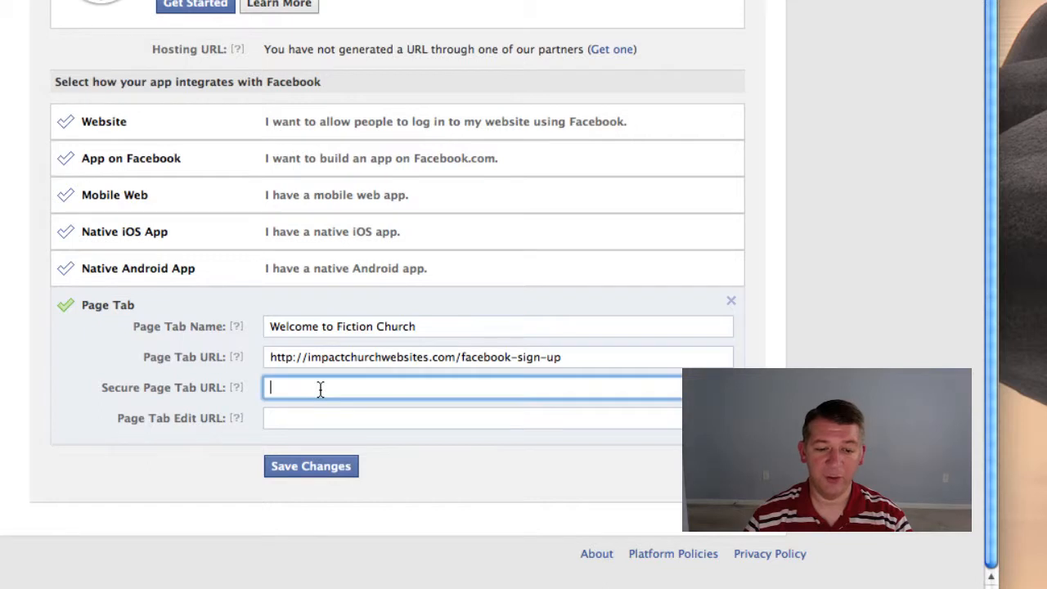
type("htt")
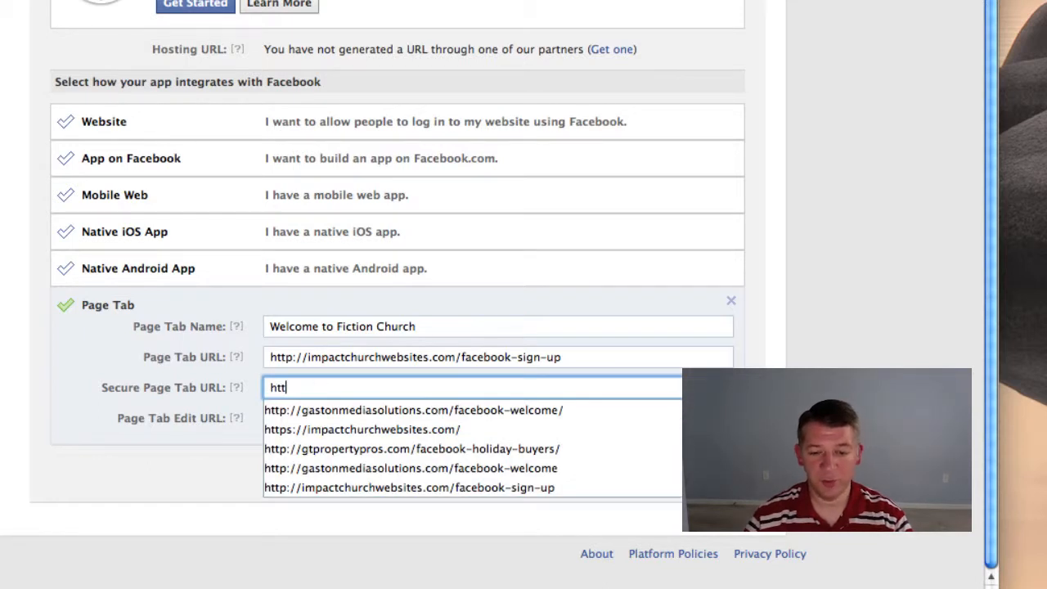
key("Down")
key("Down")
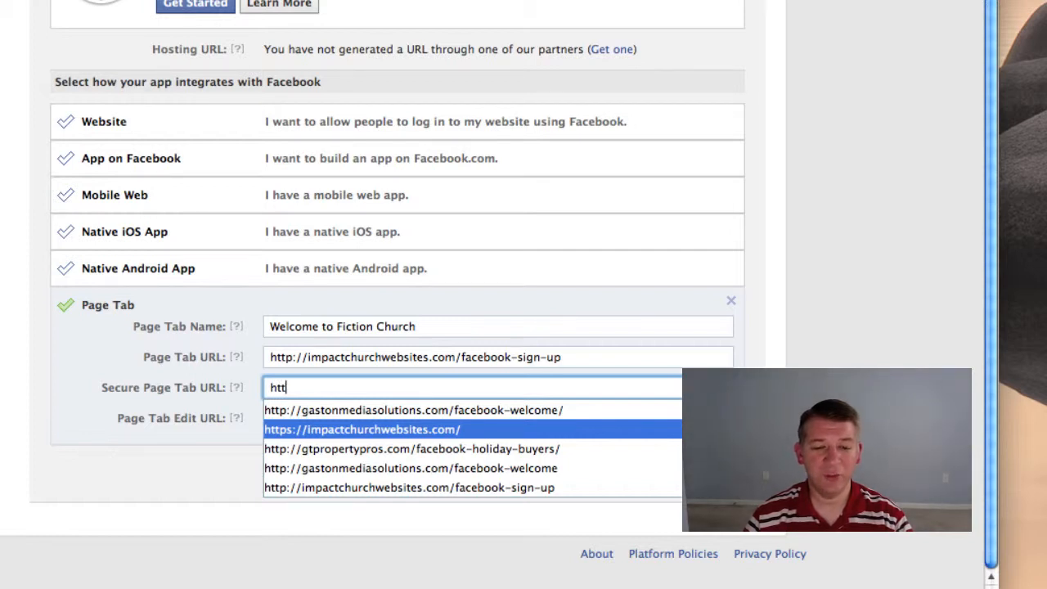
key("Down")
key("Down")
key("Down")
key("Return")
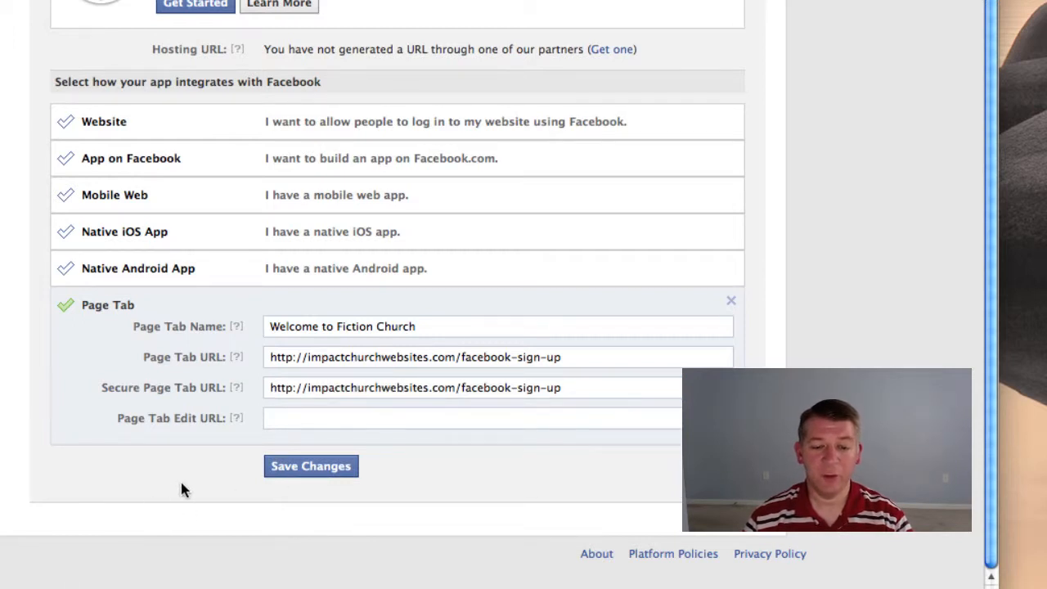
- Save the changes to the app's basic settings and open its app profile page
left_click(309, 473)
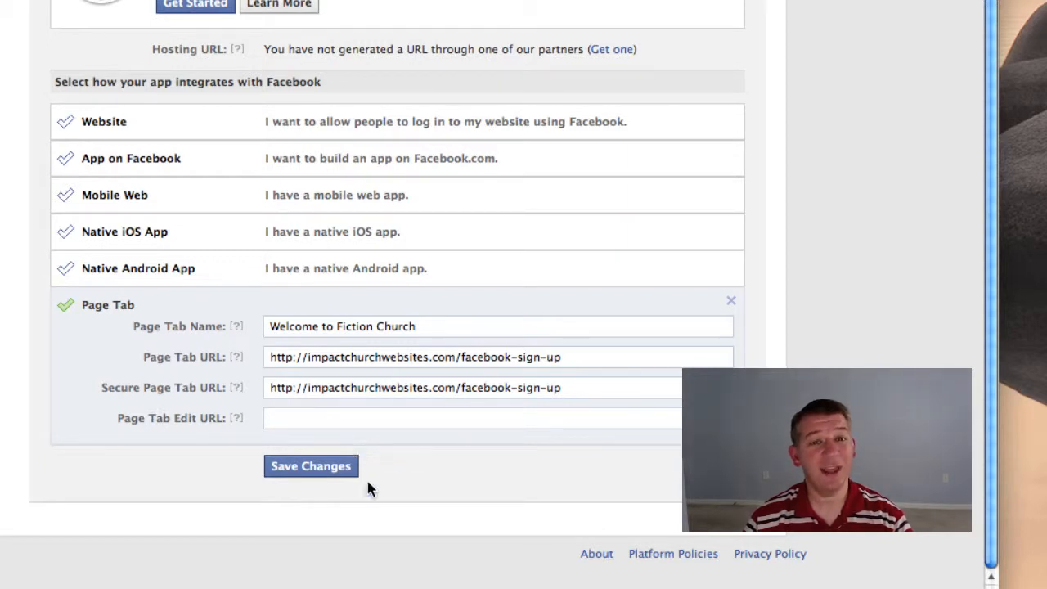
left_click(292, 465)
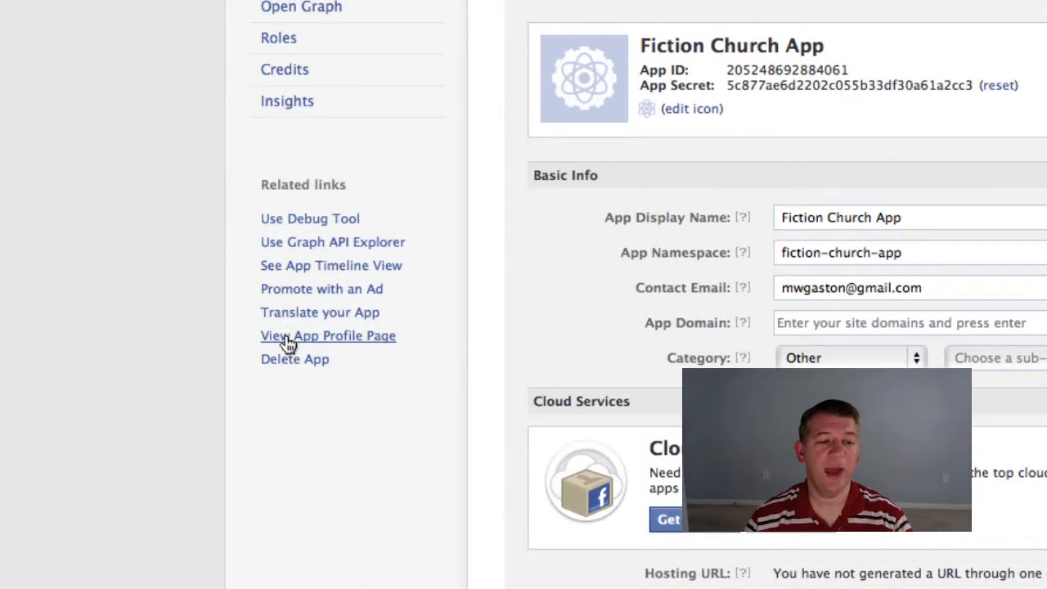
left_click(288, 338)
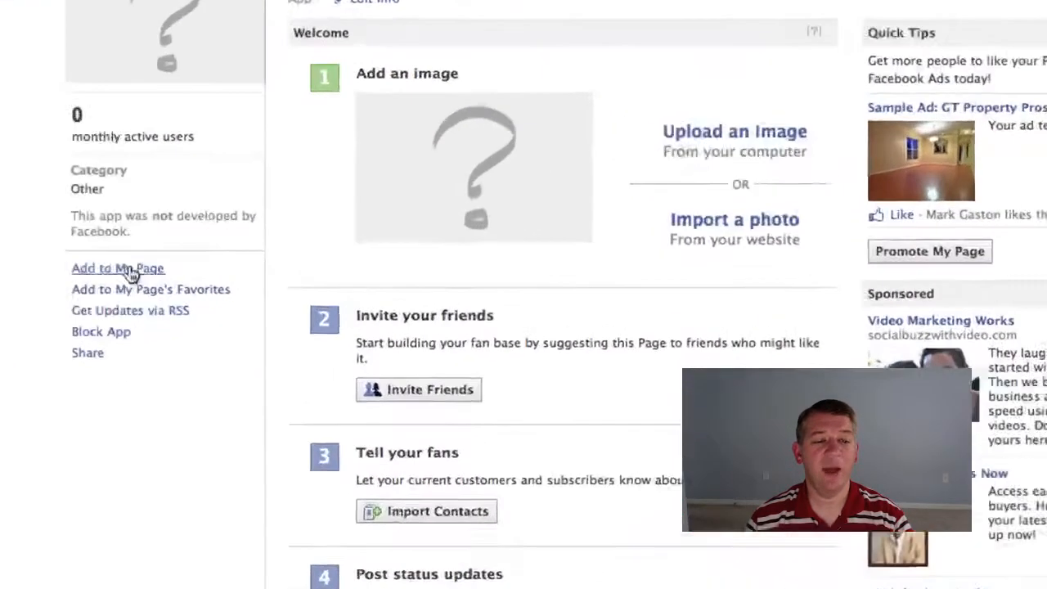
- Add the Fiction Church App to the Fiction Church page and close the page selection dialog
left_click(237, 270)
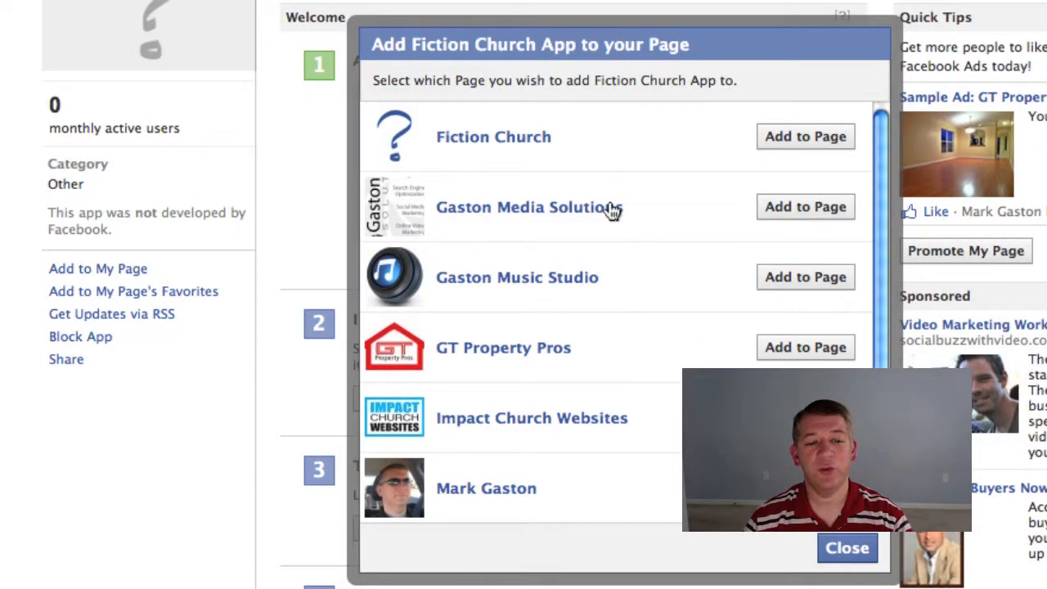
scroll(639, 335, "down", 3)
scroll(638, 331, "up", 3)
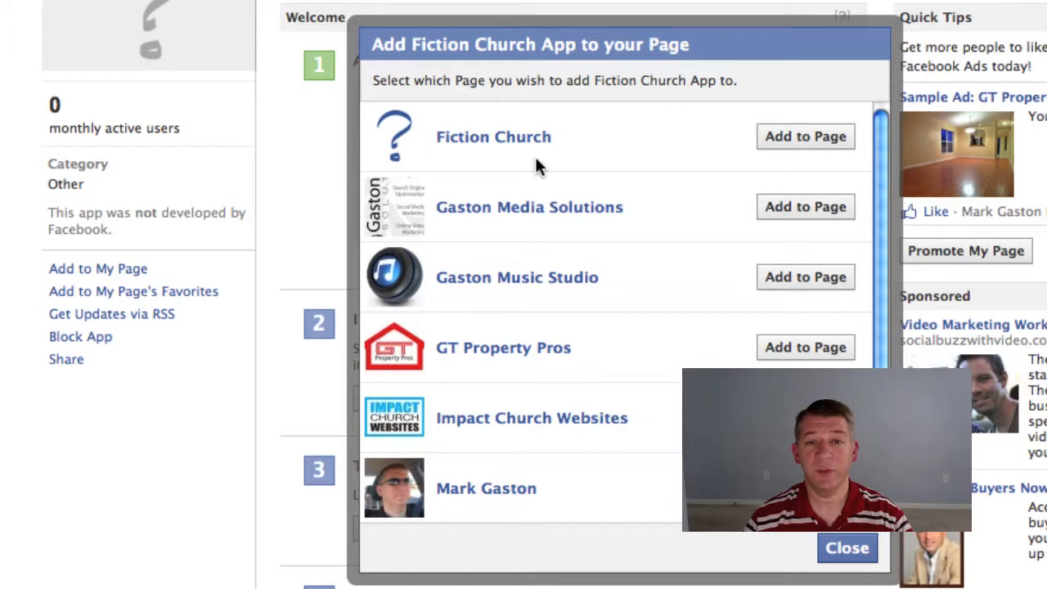
left_click(798, 138)
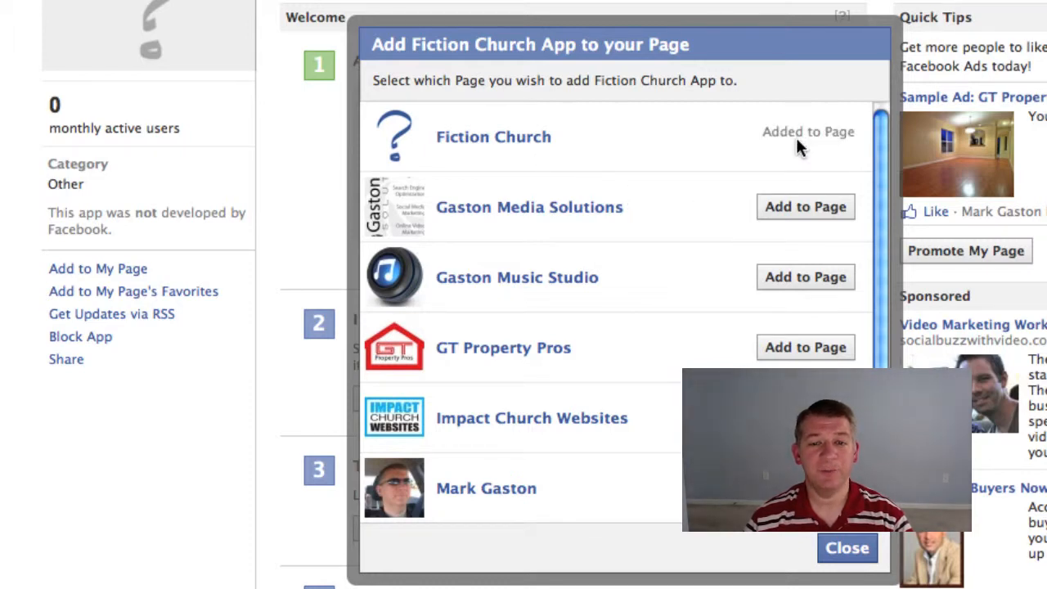
left_click(846, 549)
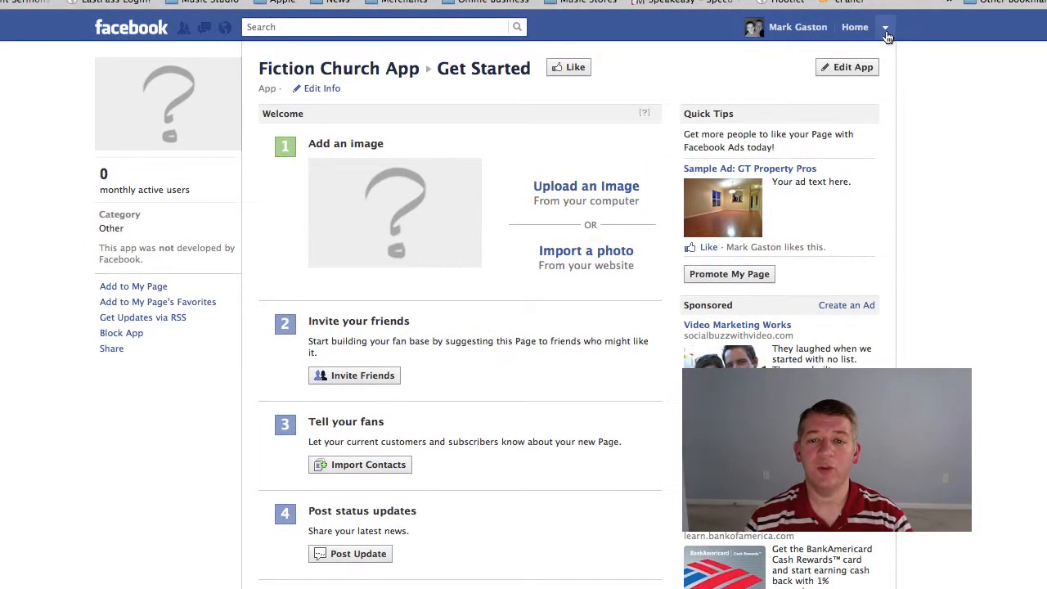
- Switch to using Facebook as the Fiction Church page
left_click(886, 31)
left_click(851, 52)
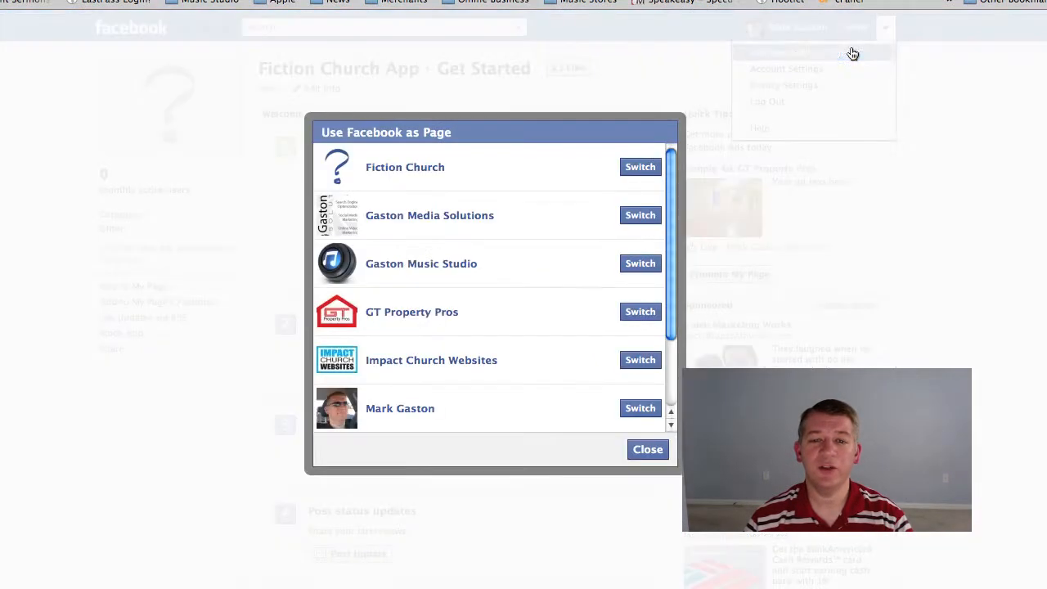
left_click(634, 169)
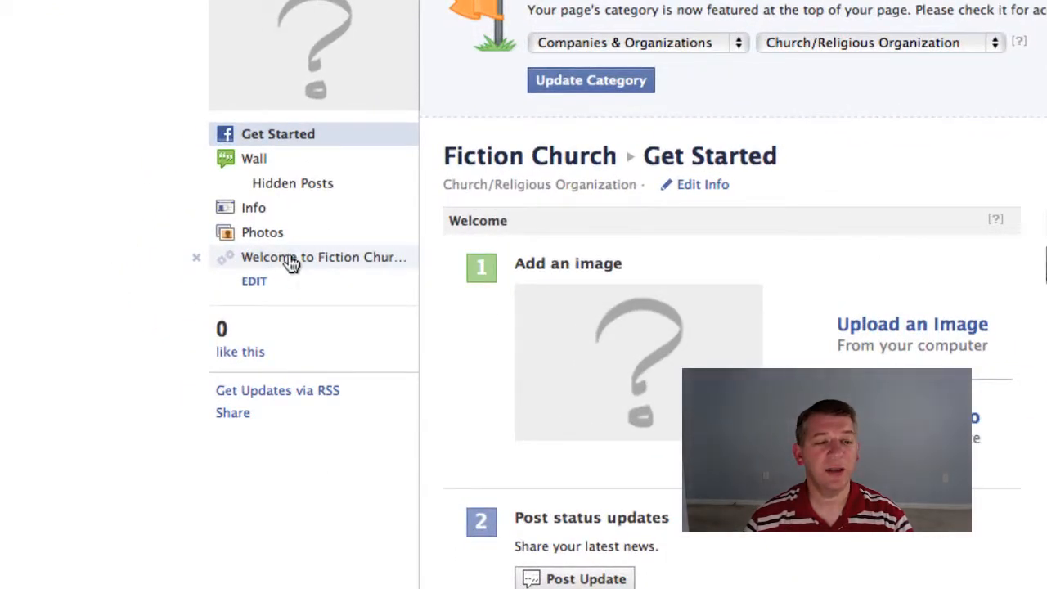
- Open the page's Welcome to Fiction Church tab and dismiss the page category confirmation notice
left_click(290, 258)
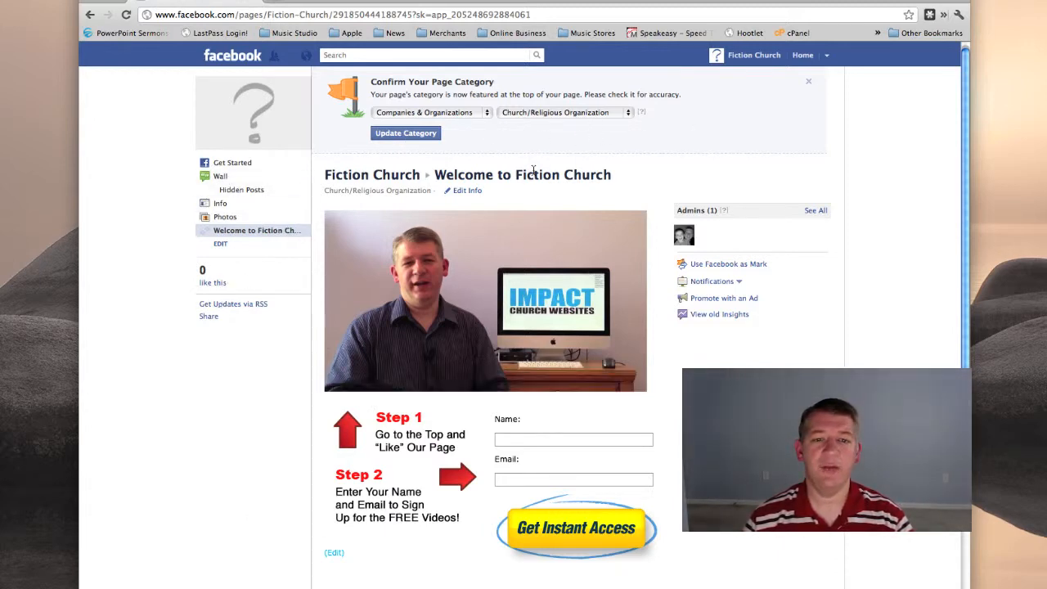
scroll(534, 170, "up", 1)
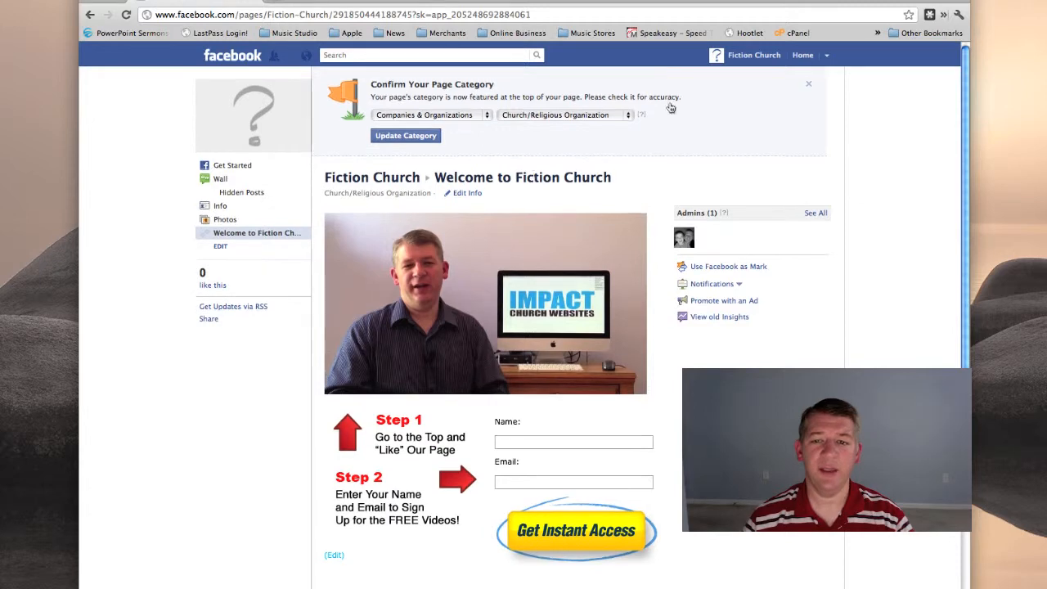
left_click(809, 84)
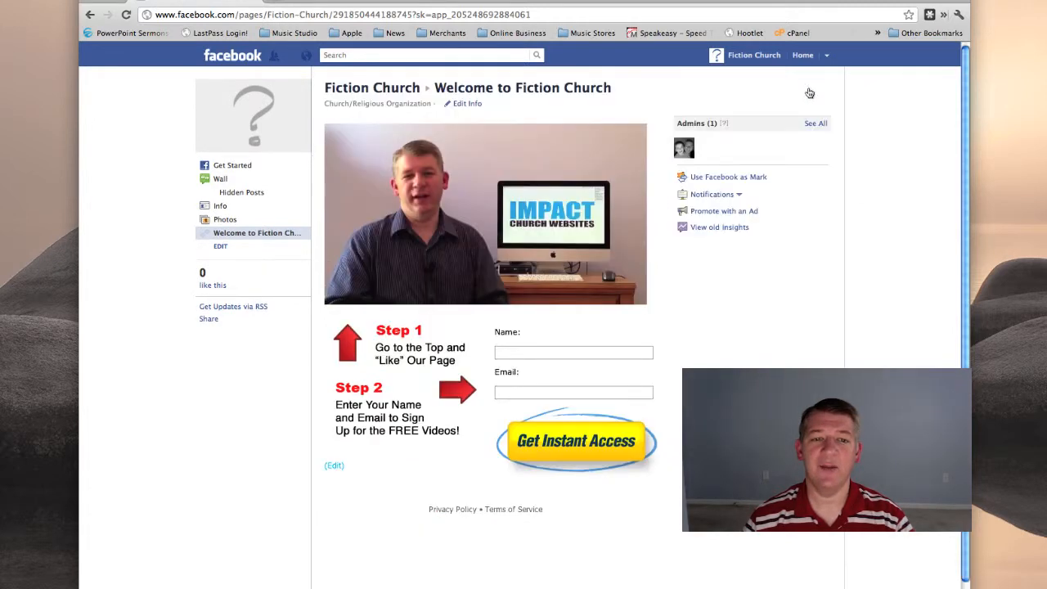
- Set the Fiction Church page's default landing tab to Welcome to Fiction Church and save the page settings
left_click(234, 167)
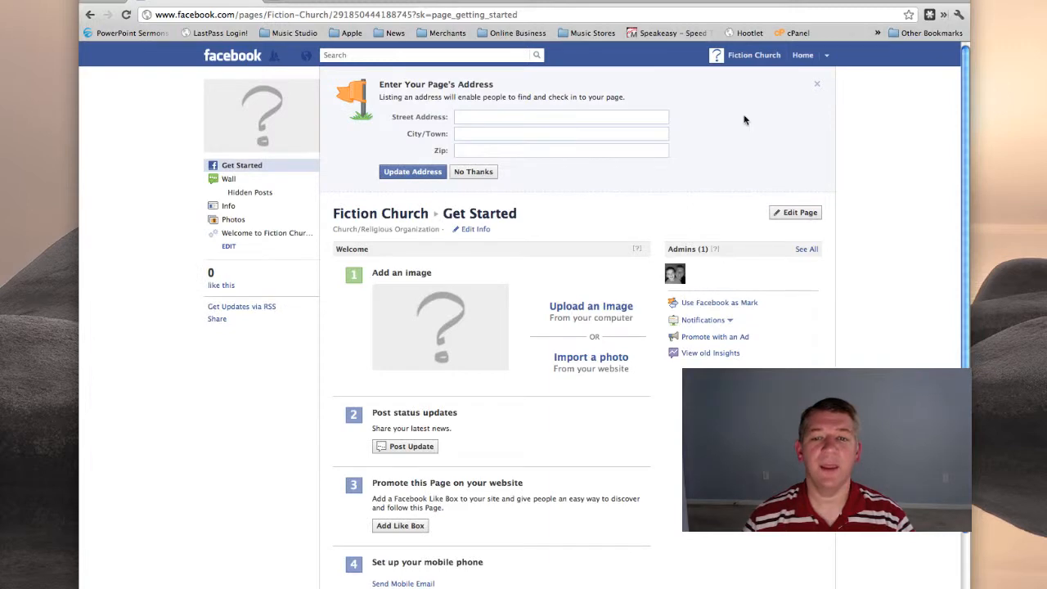
left_click(793, 213)
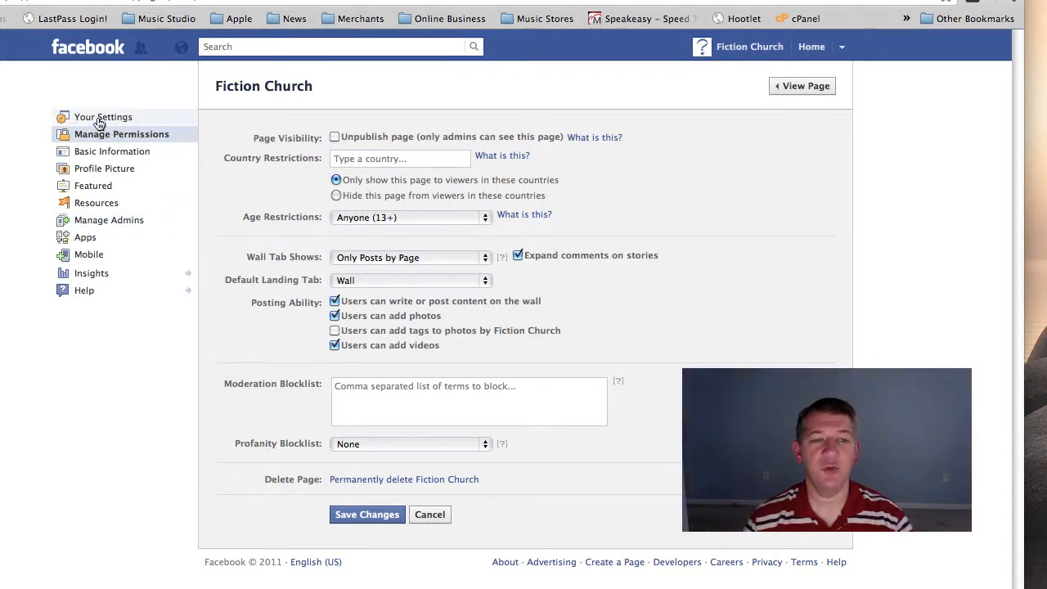
left_click(415, 281)
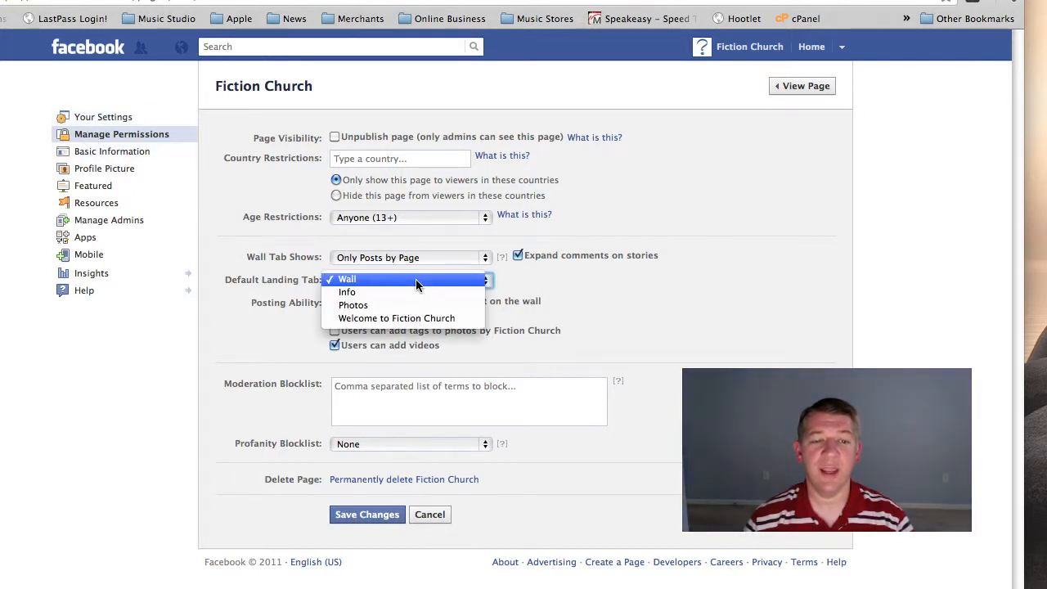
left_click(414, 318)
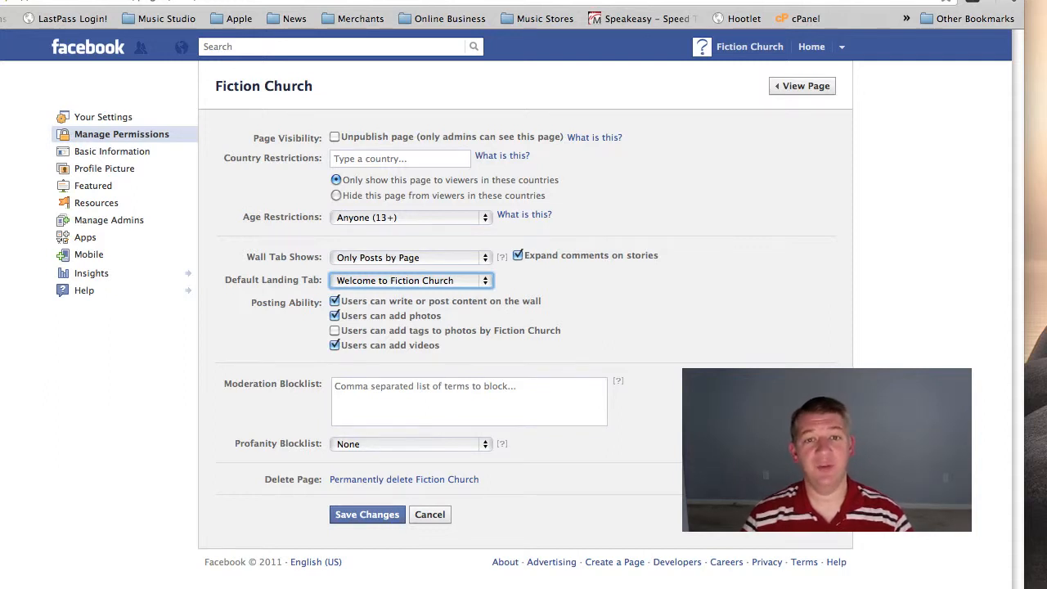
left_click(385, 521)
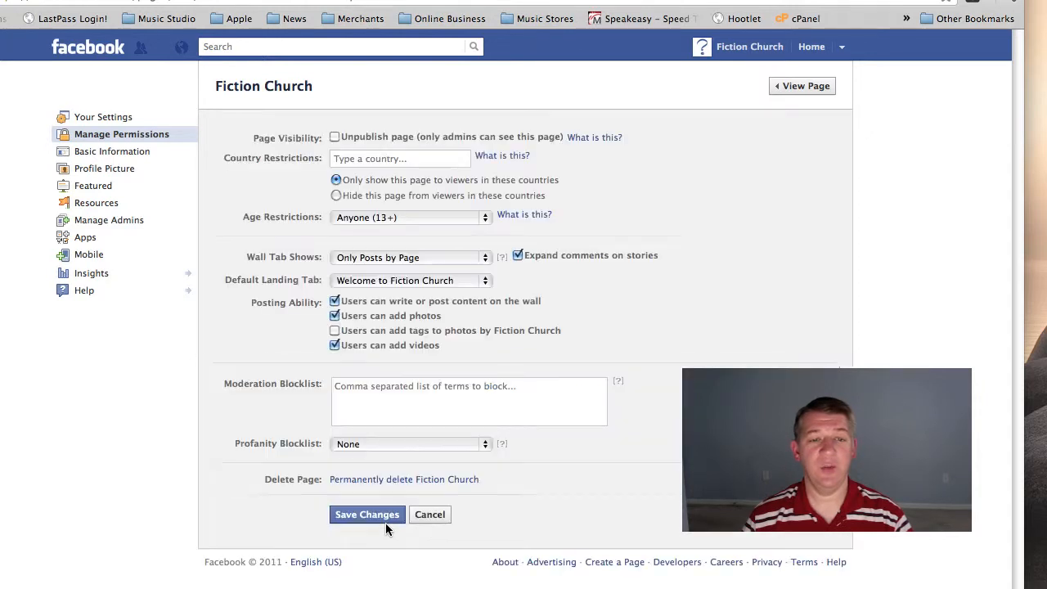
- Return from the settings to the Fiction Church page and view its Welcome to Fiction Church tab
left_click(794, 88)
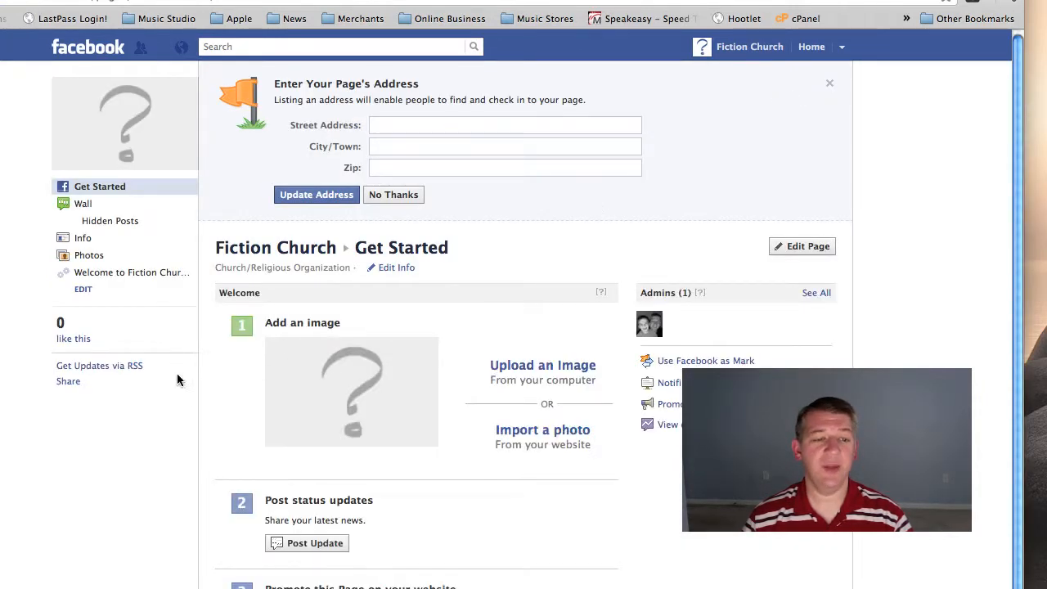
left_click(126, 274)
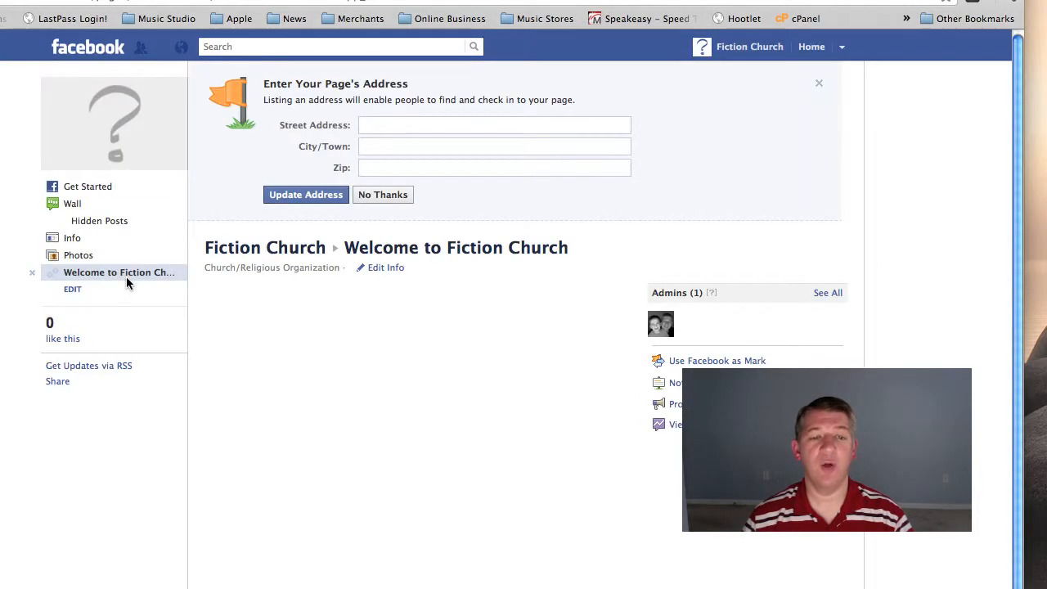